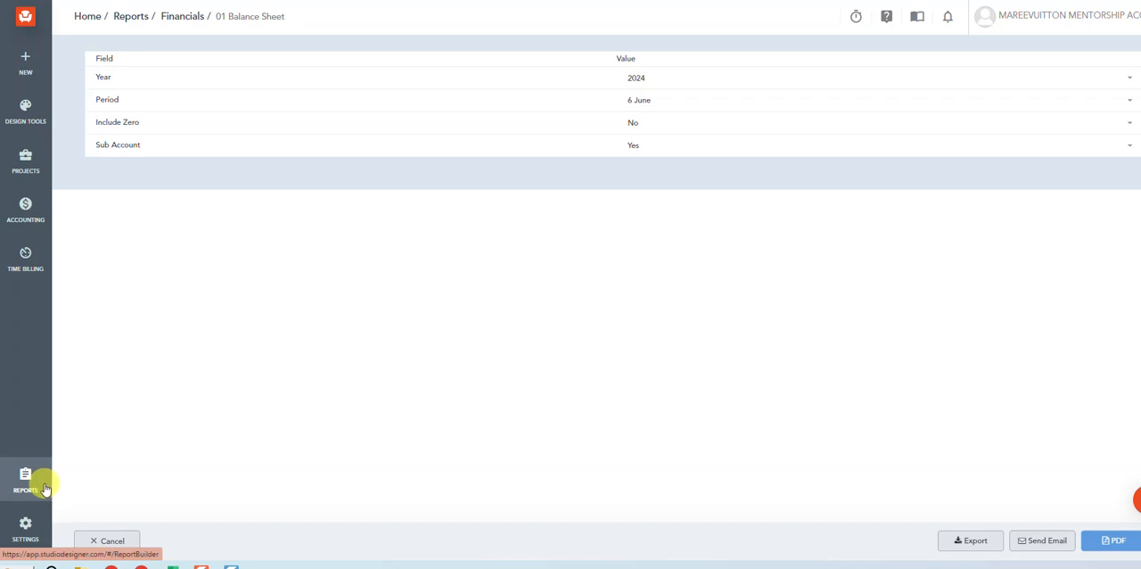
- Open the Chart of Accounts settings and filter the accounts by "adj"
left_click(26, 526)
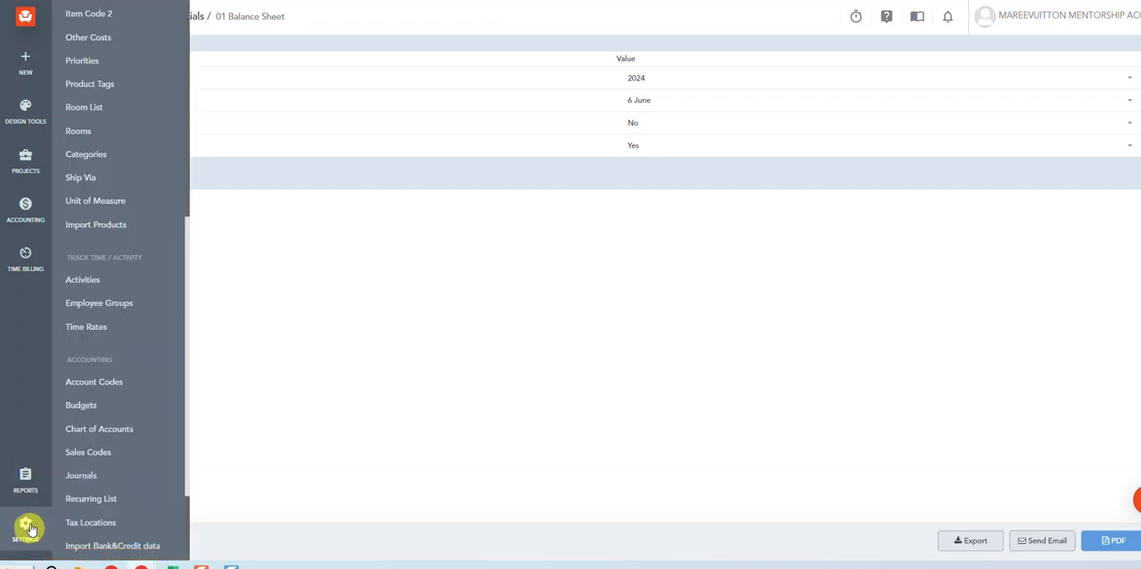
left_click(119, 431)
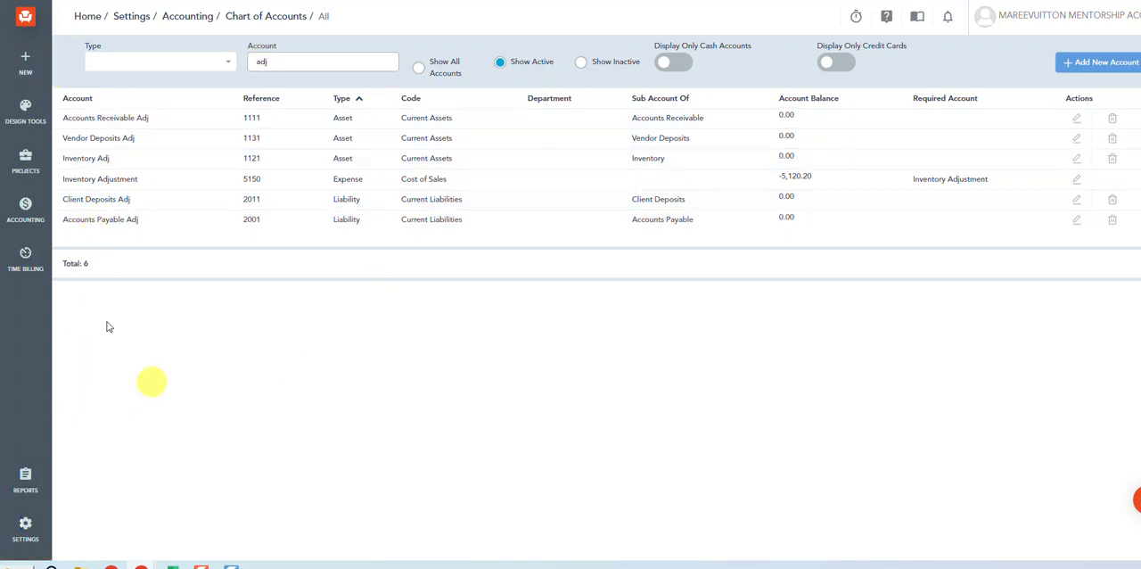
- Generate the 01 Balance Sheet financial form as a PDF for June 2024 with zero balances included, review it through equity and close it
left_click(25, 481)
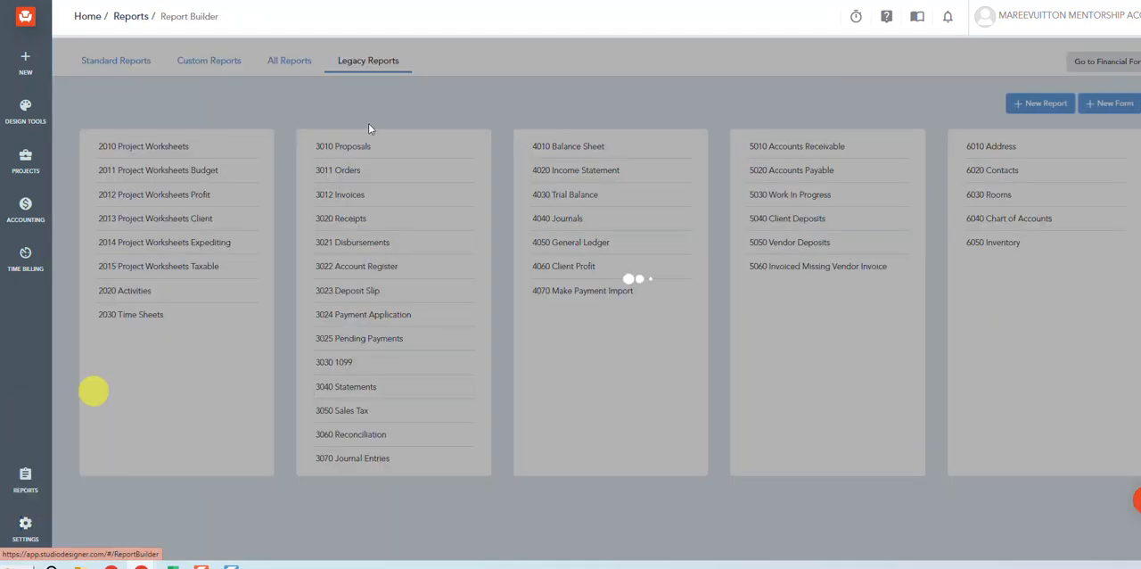
left_click(1117, 62)
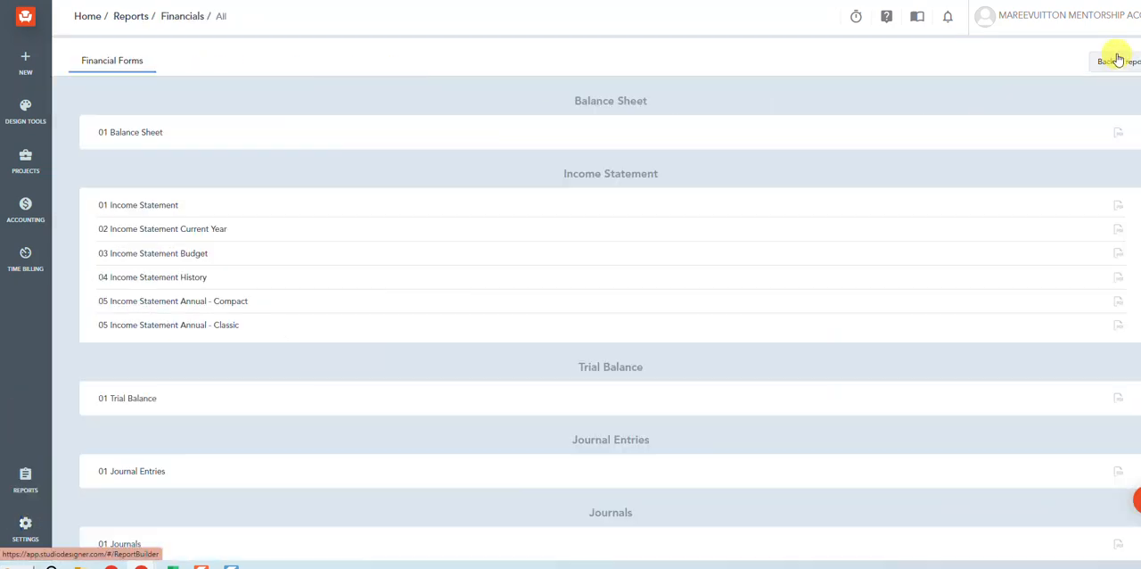
left_click(117, 134)
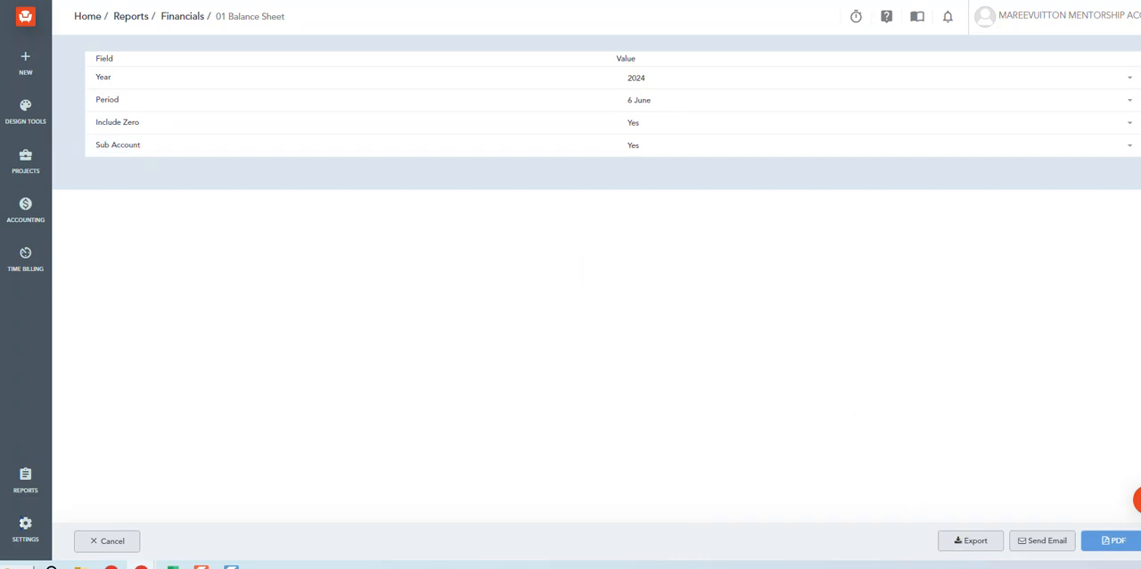
left_click(1113, 540)
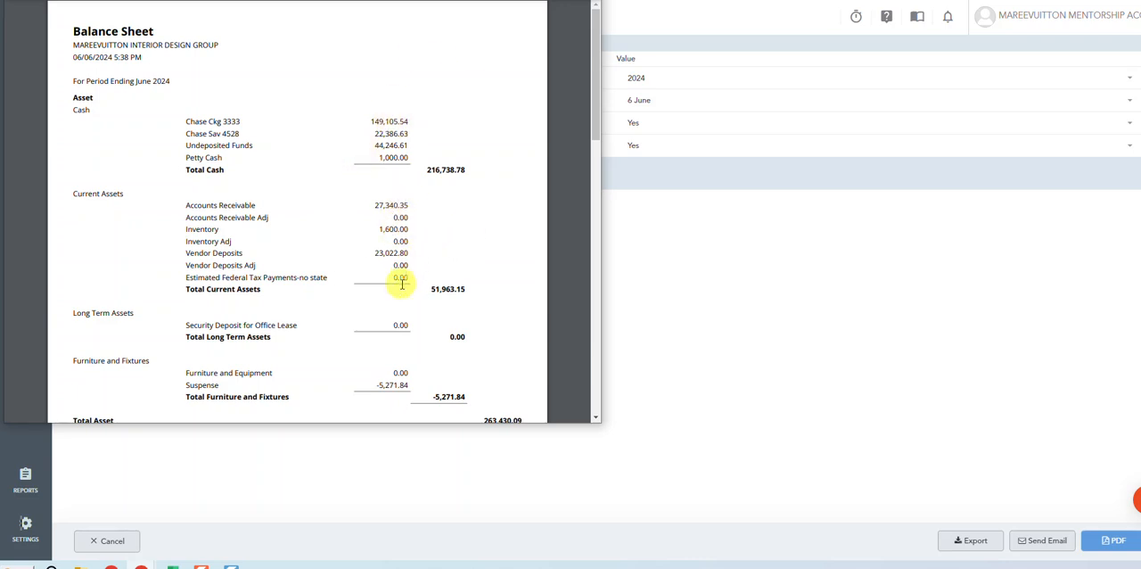
scroll(390, 204, "down", 10)
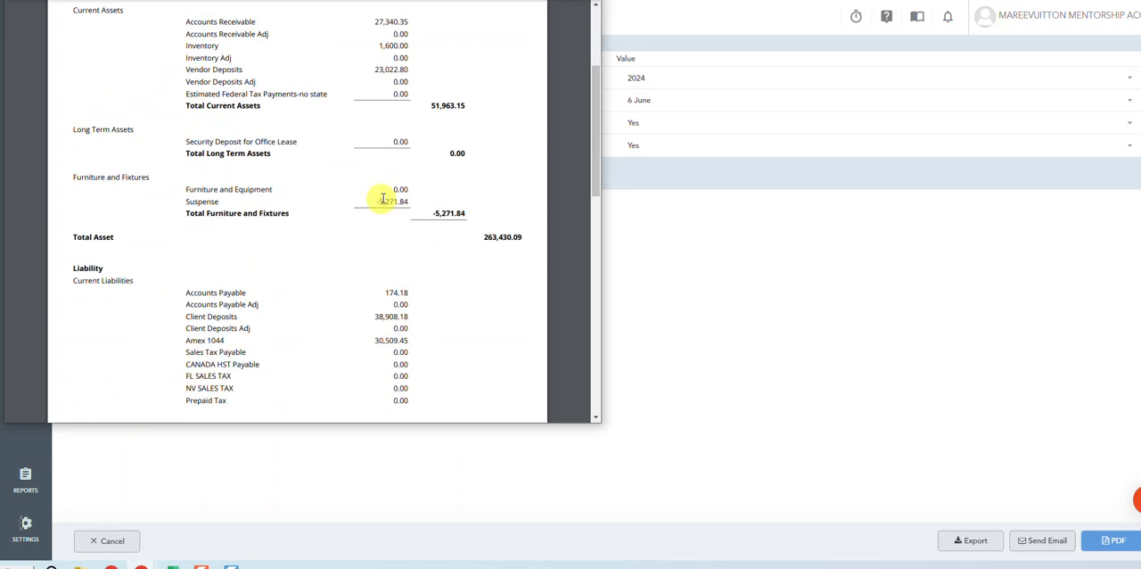
scroll(381, 196, "down", 3)
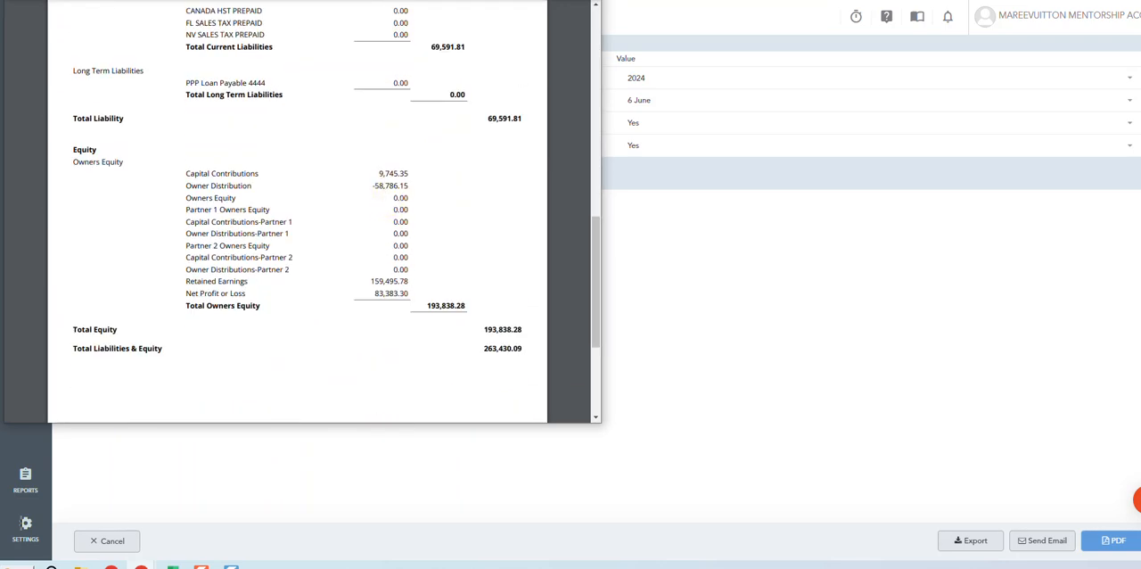
left_click(588, 2)
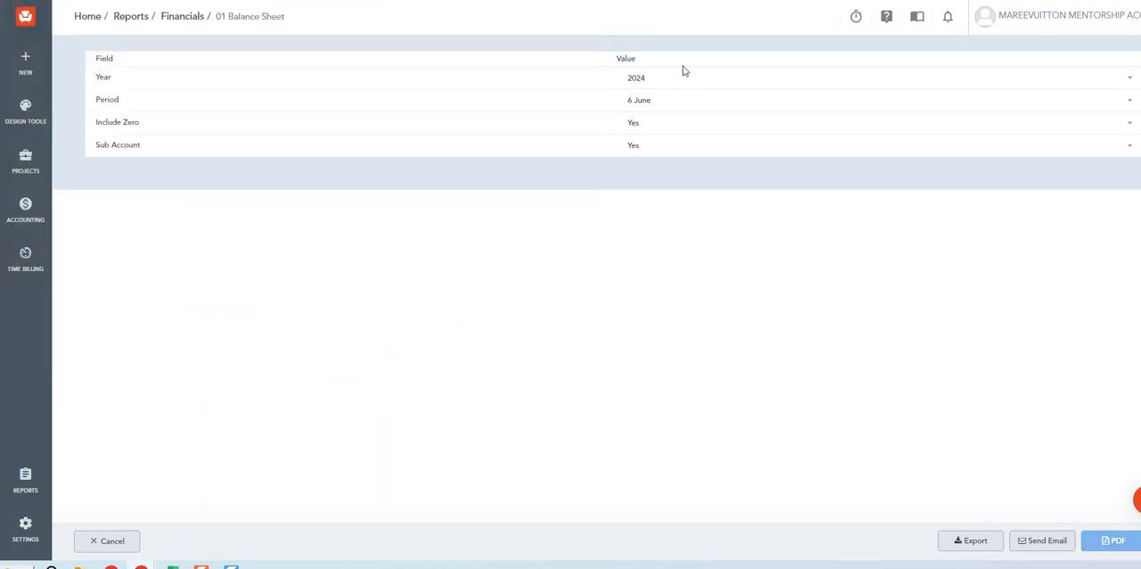
- Set Include Zero to No and generate the June 2024 balance sheet as a PDF
left_click(657, 131)
left_click(652, 175)
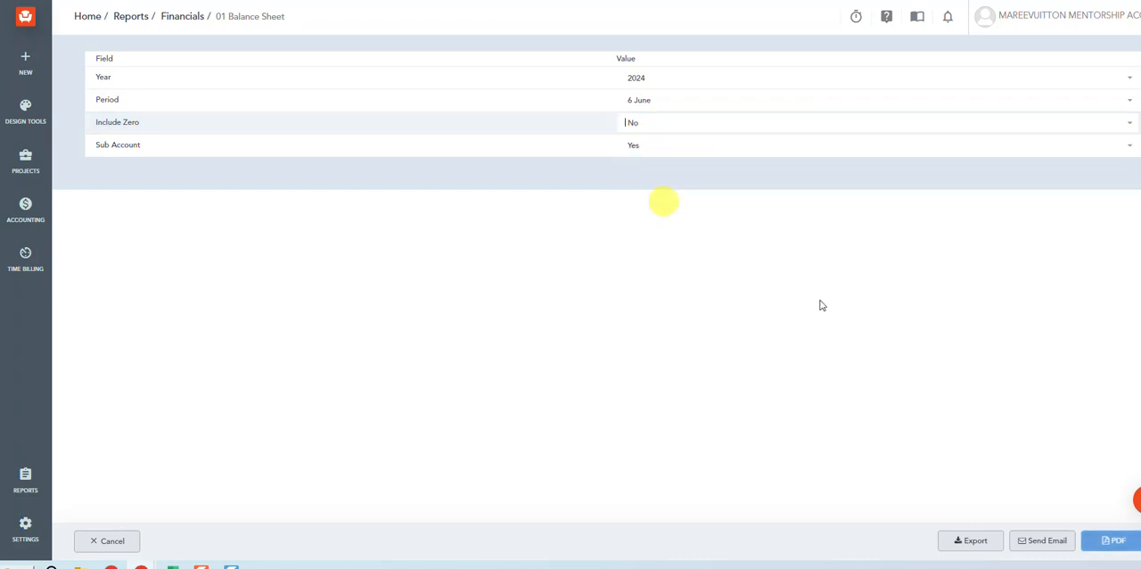
left_click(1114, 541)
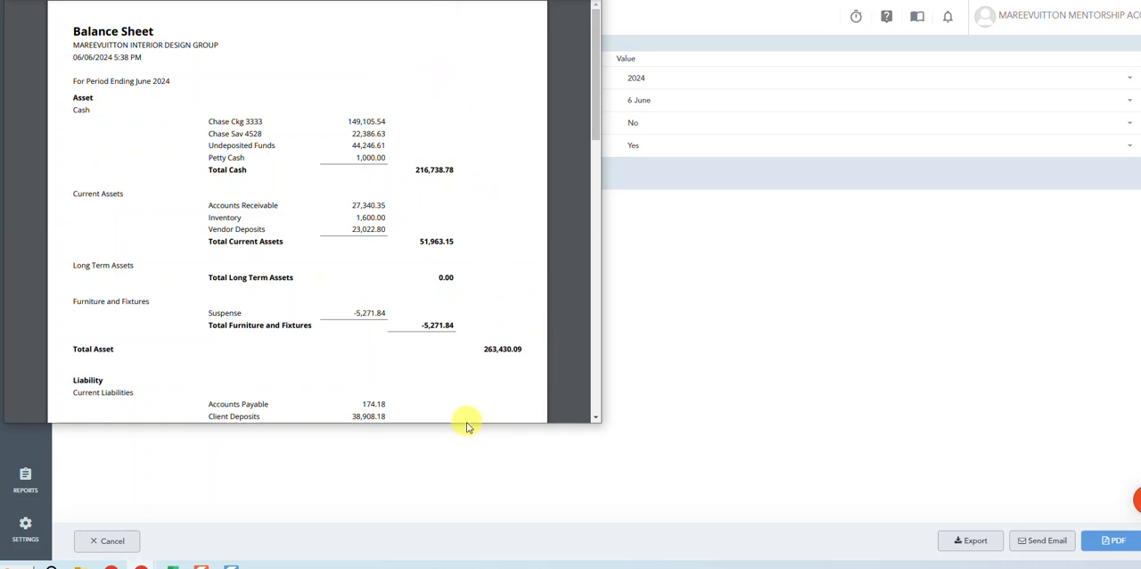
- Enlarge the balance sheet report window and examine the current assets, current liabilities and owners equity balances
left_click_drag(467, 424, 482, 553)
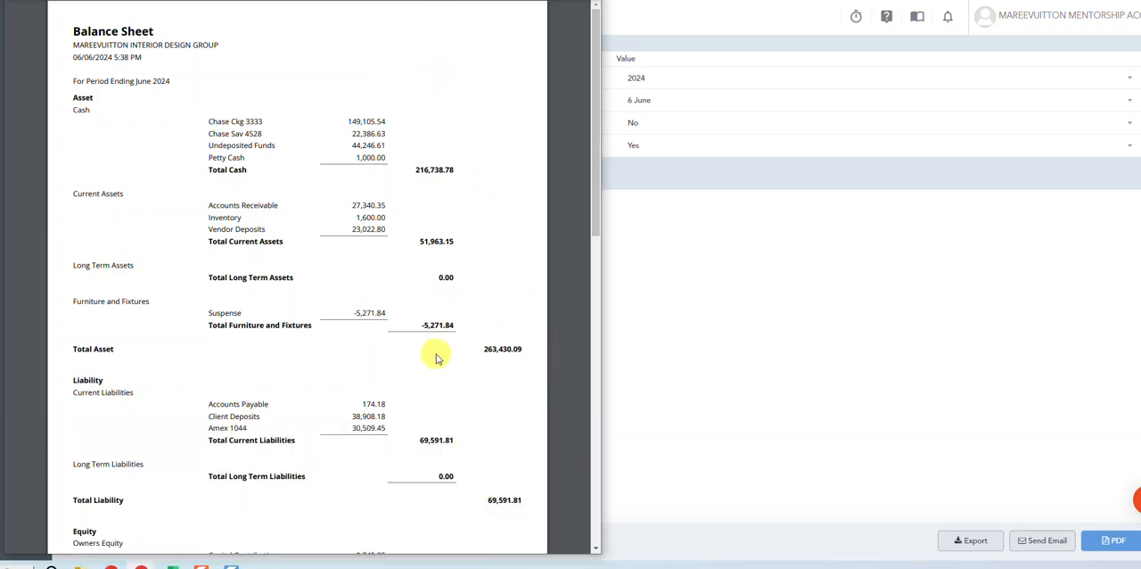
scroll(438, 348, "down", 3)
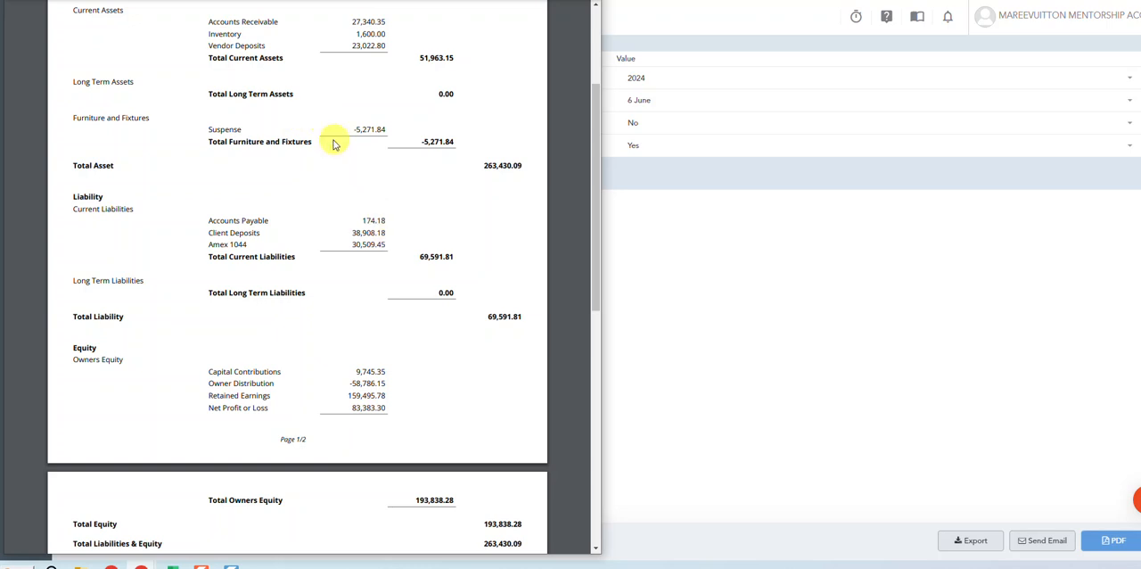
scroll(344, 152, "up", 1)
scroll(361, 138, "down", 1)
scroll(361, 138, "up", 3)
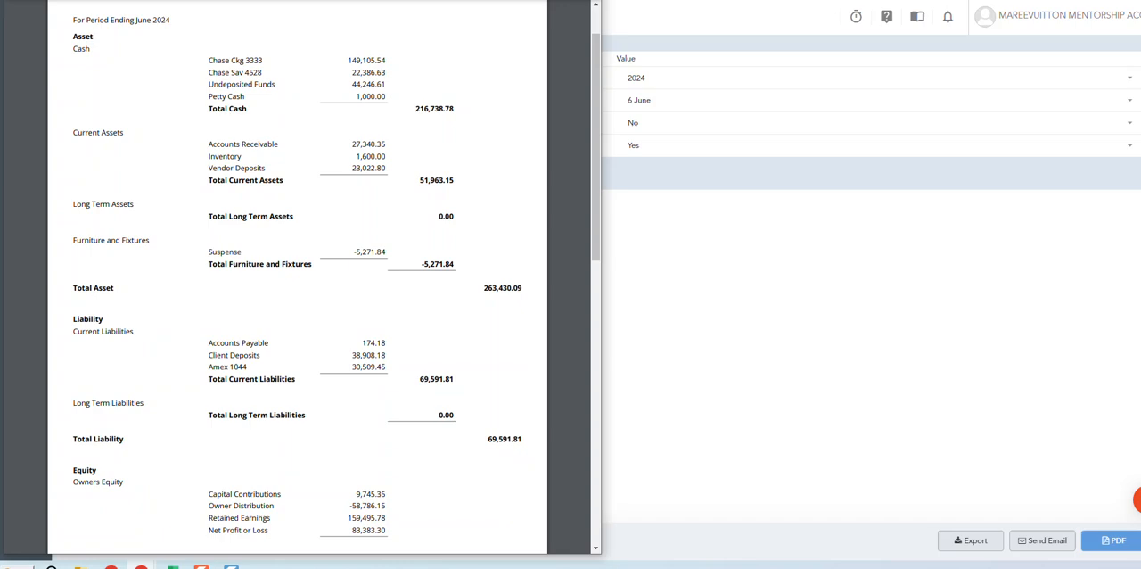
- Compare the balance sheet with the Quick Cash Basis Conversion workbook in Excel, and return to the balance sheet form in Studio Designer
left_click_drag(0, 143, 965, 15)
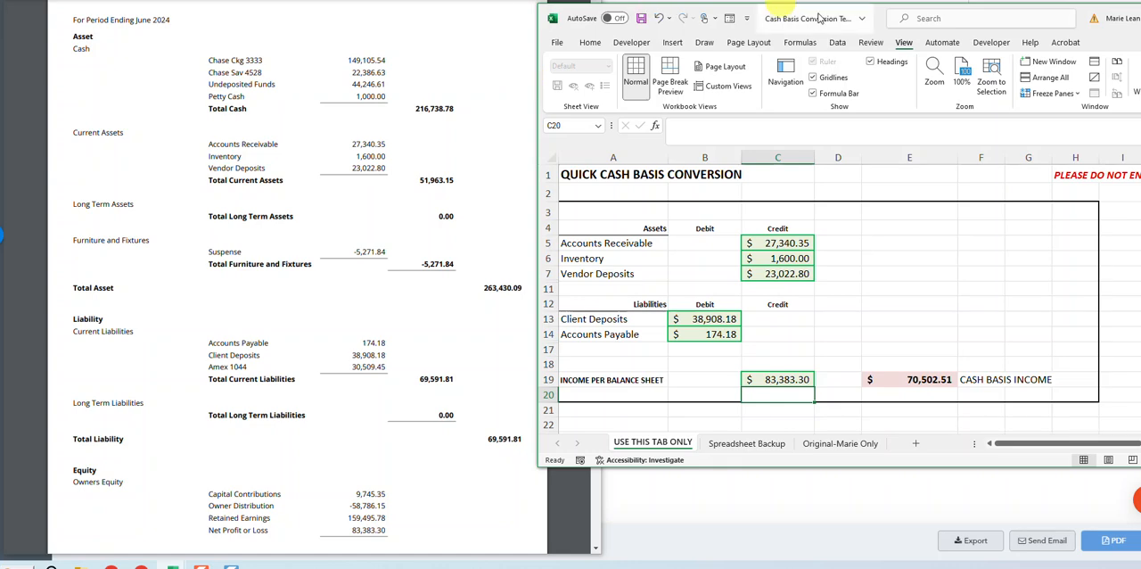
left_click_drag(1112, 37, 966, 105)
left_click(1093, 75)
left_click_drag(356, 0, 0, 196)
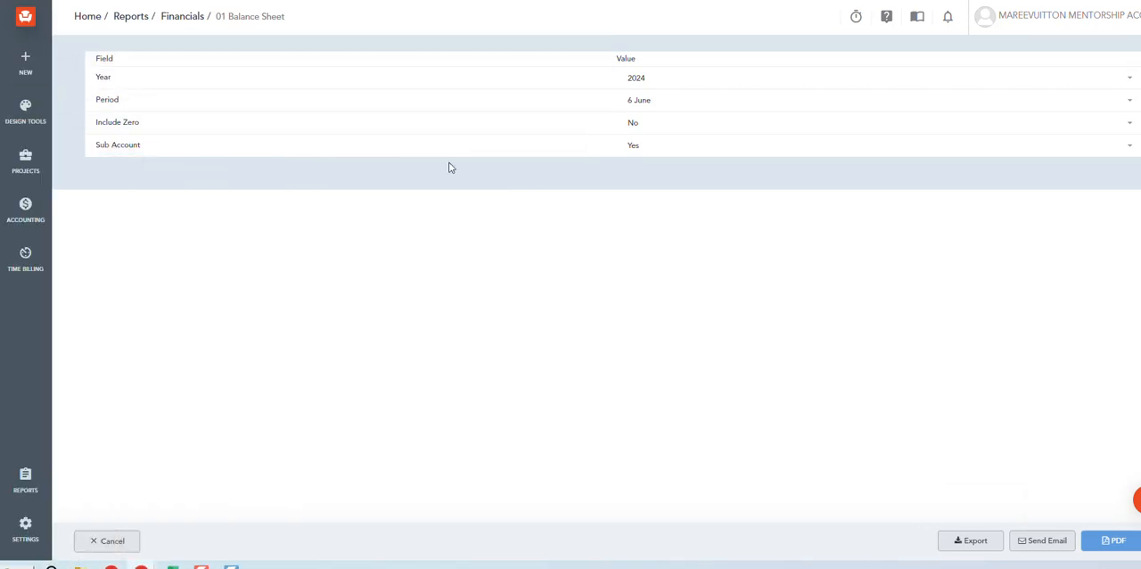
- Post the Cash Basis AJE recurring list of journal entries dated 06/30/2024
key("ctrl+Tab")
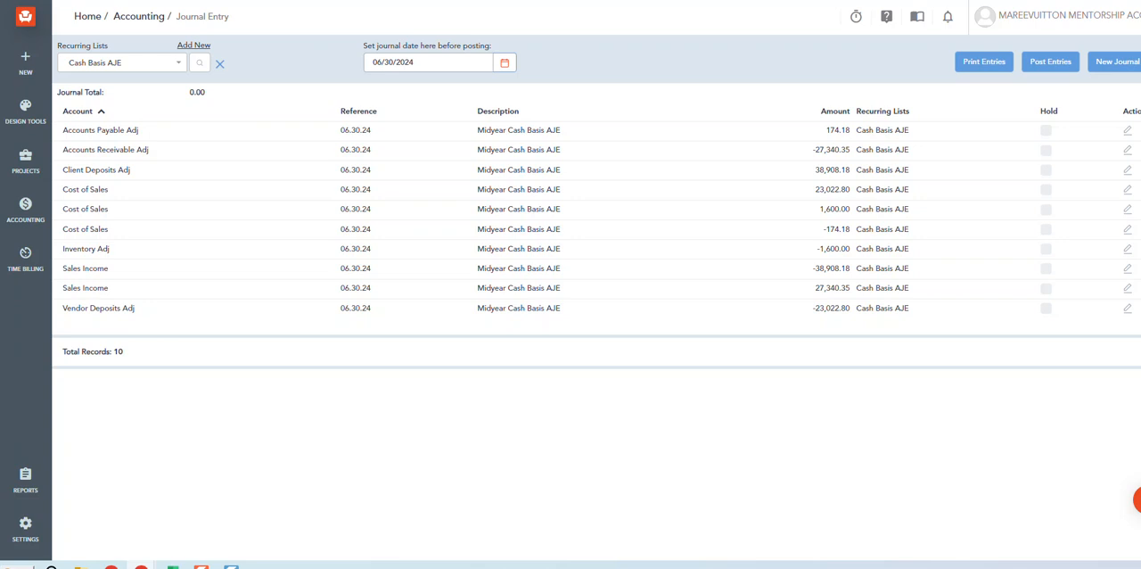
key("alt+Tab")
left_click_drag(0, 123, 0, 136)
left_click(1052, 64)
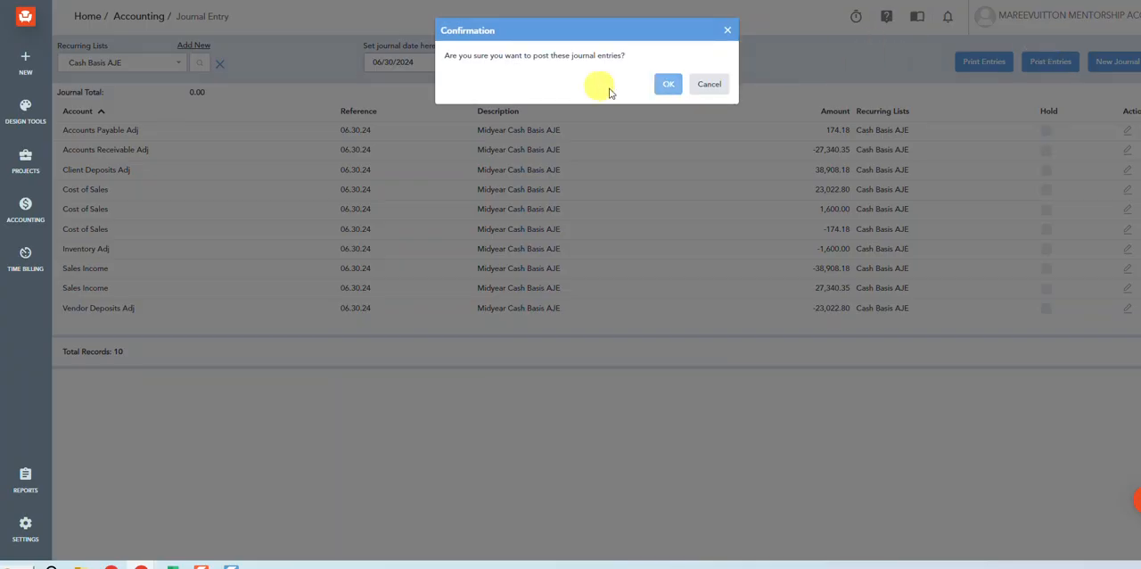
left_click(668, 85)
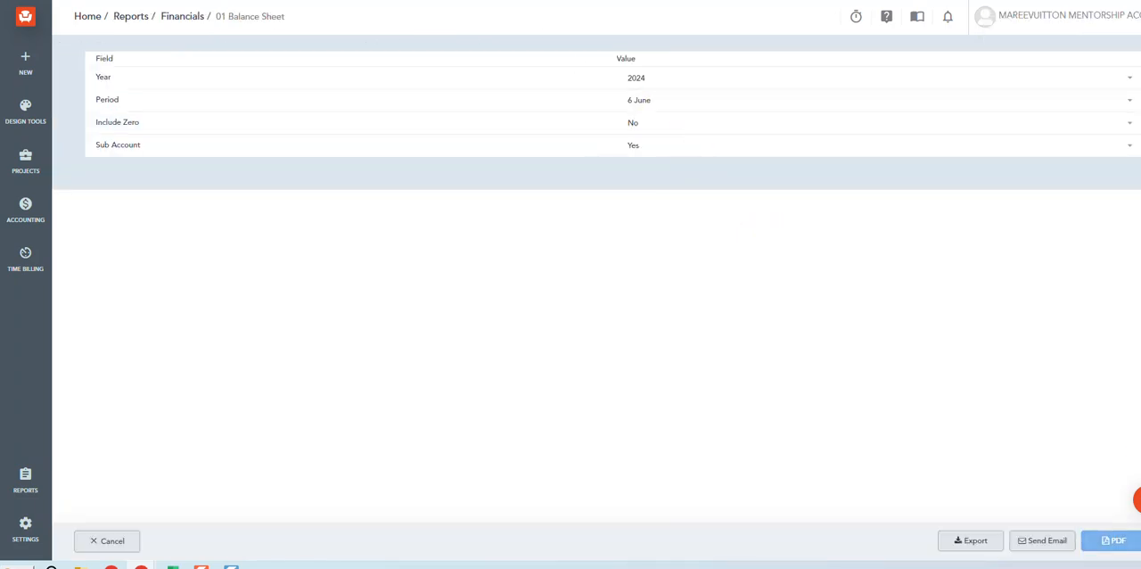
- Regenerate the June 2024 balance sheet PDF and compare its adjustment accounts and net profit with the Excel cash basis conversion
left_click(1121, 542)
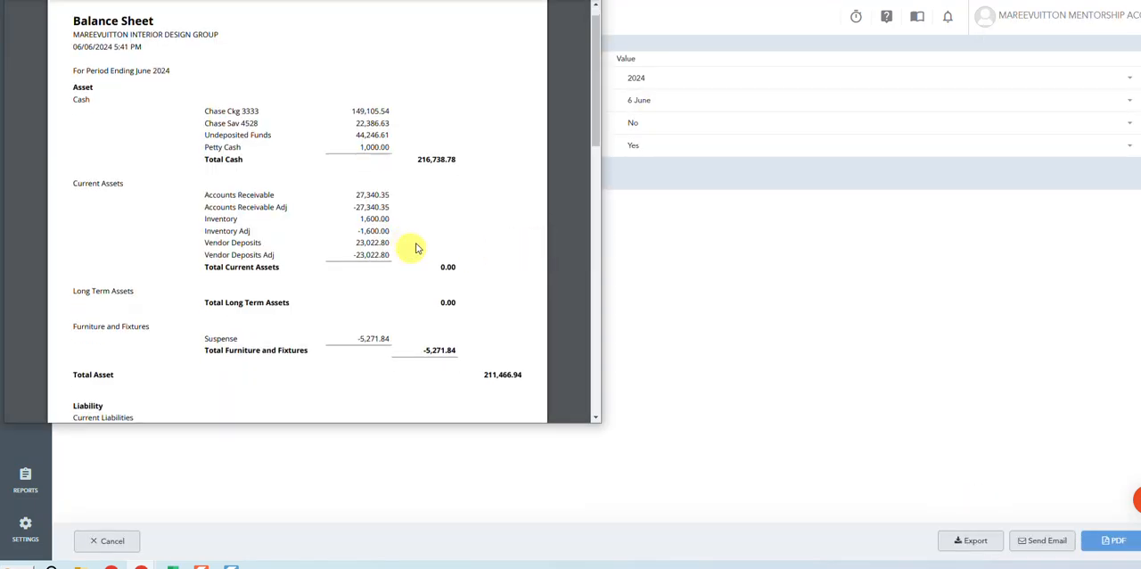
scroll(410, 245, "down", 5)
scroll(401, 237, "up", 4)
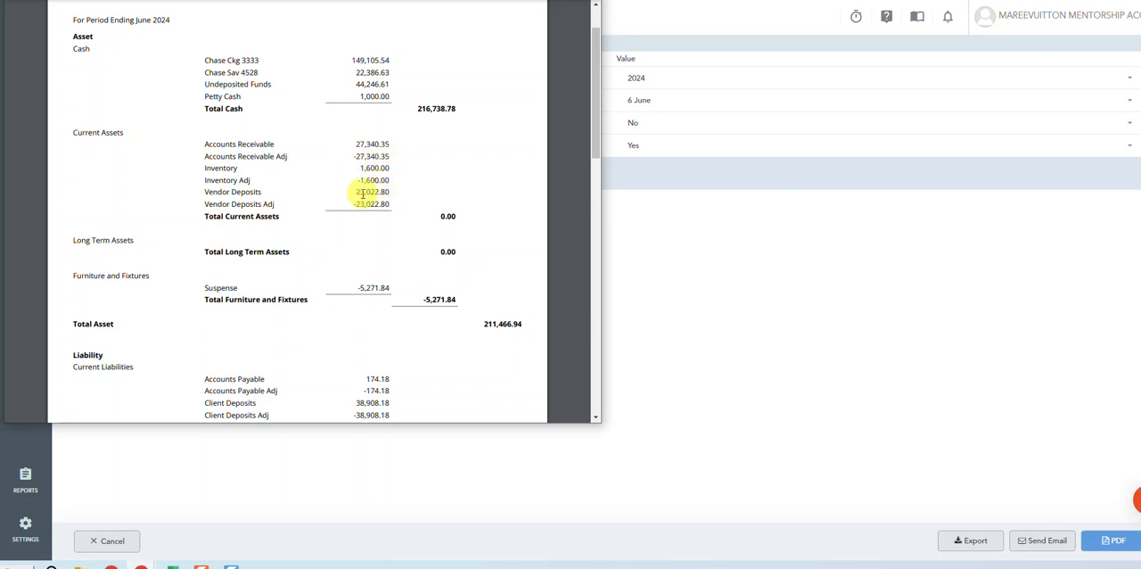
scroll(387, 354, "down", 1)
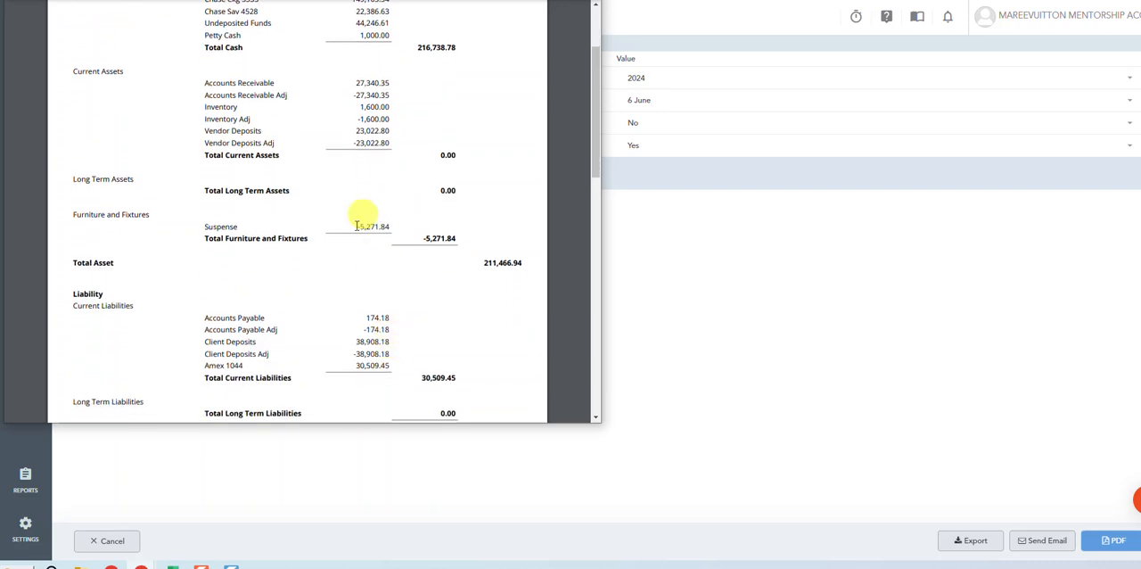
scroll(386, 215, "down", 1)
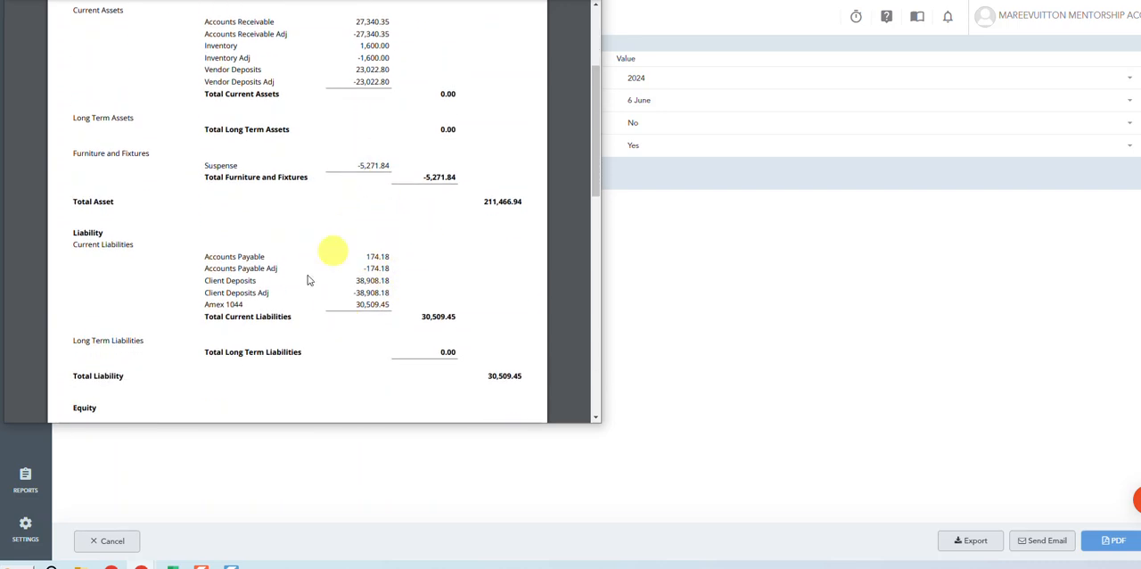
scroll(356, 294, "up", 1)
scroll(357, 294, "down", 5)
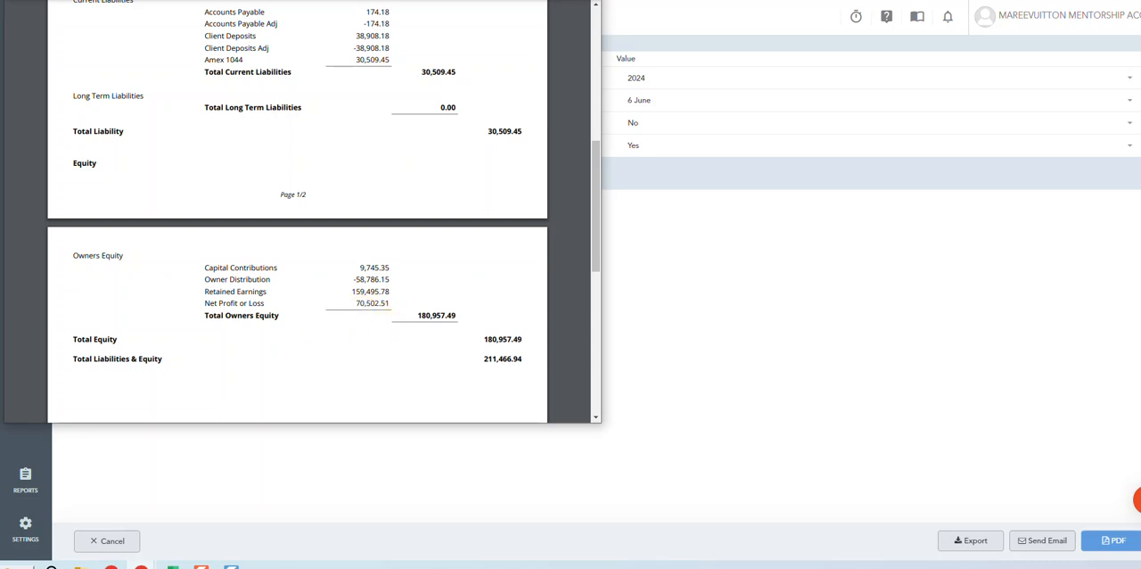
left_click_drag(0, 98, 1077, 11)
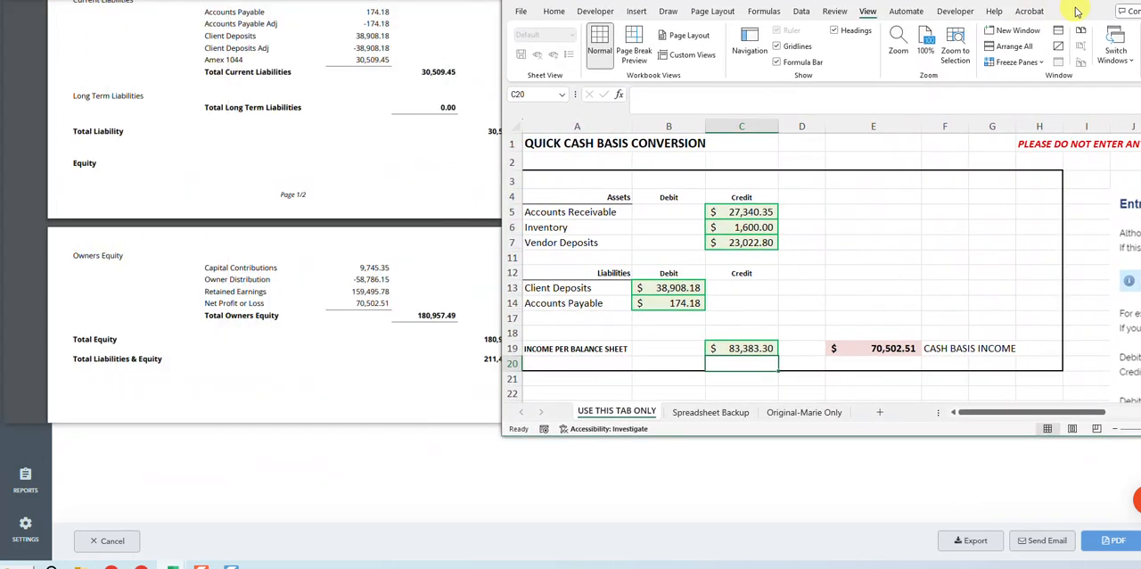